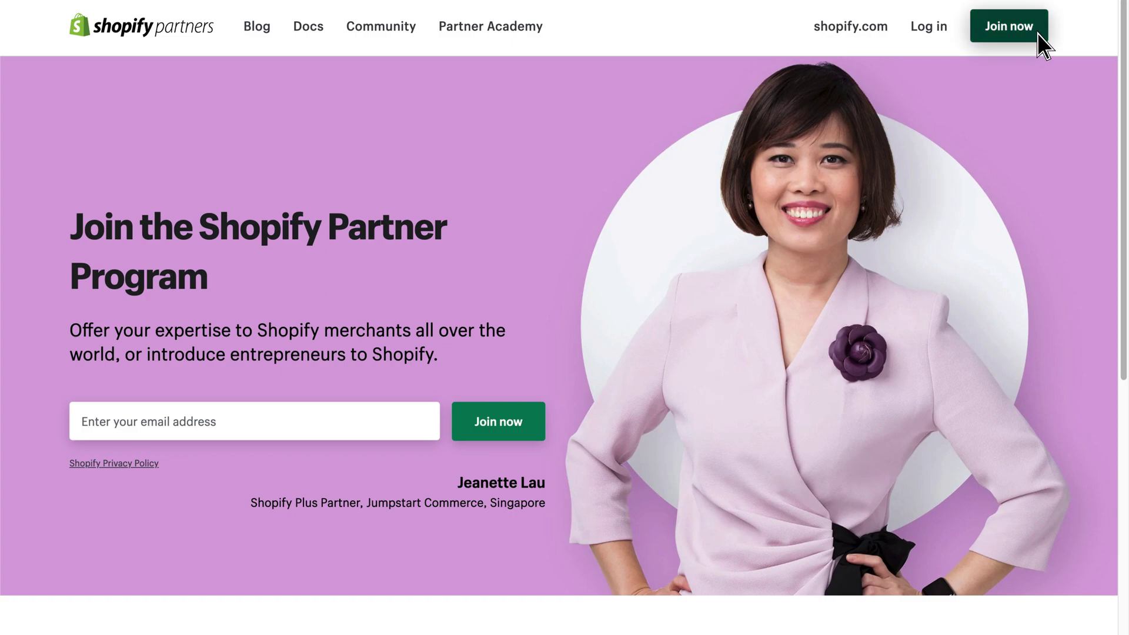
# Join Shopify Partners and start creating a Development store for testing and staging
pyautogui.click(1008, 25)
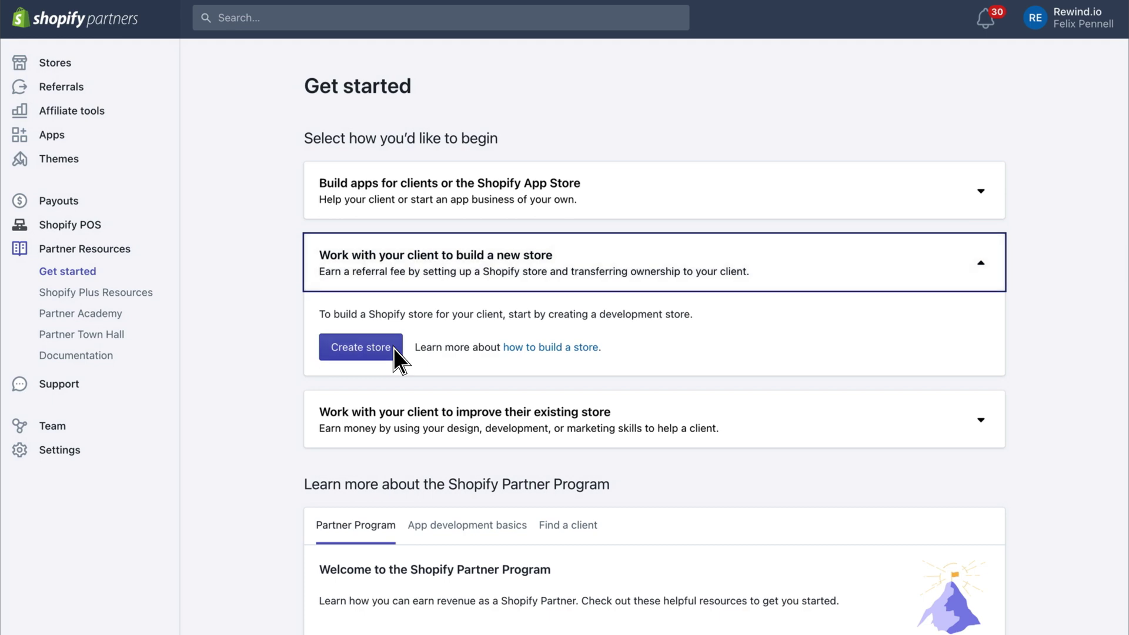
pyautogui.click(394, 355)
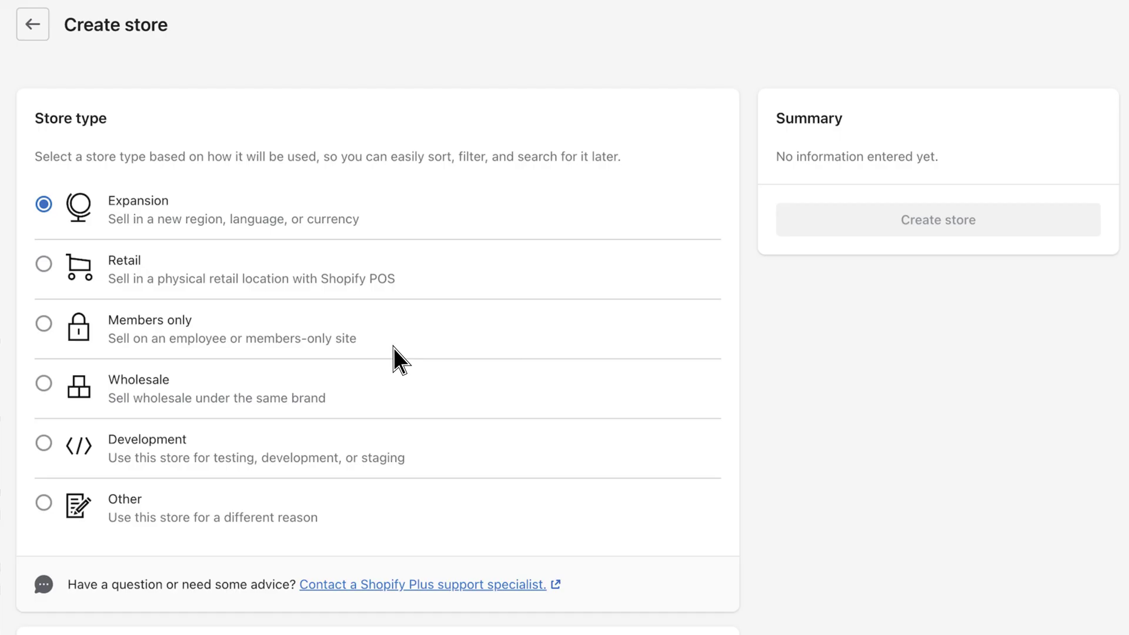
pyautogui.click(43, 443)
pyautogui.scroll(-3, 43, 444)
pyautogui.scroll(-2, 43, 443)
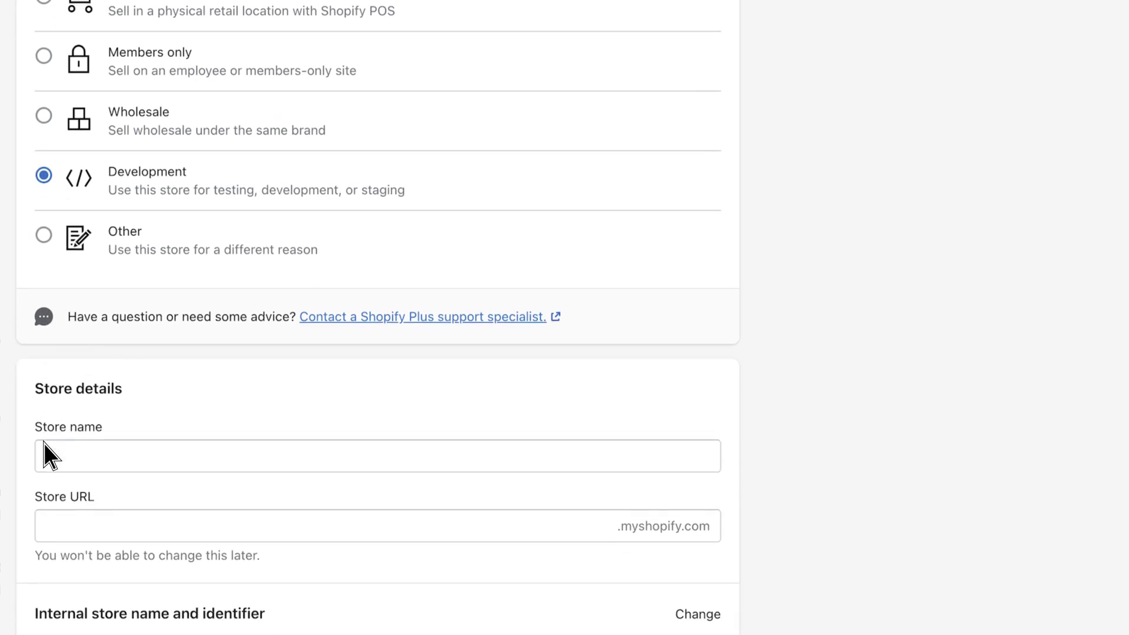
pyautogui.click(43, 443)
pyautogui.write('stagingboomerangbucks')
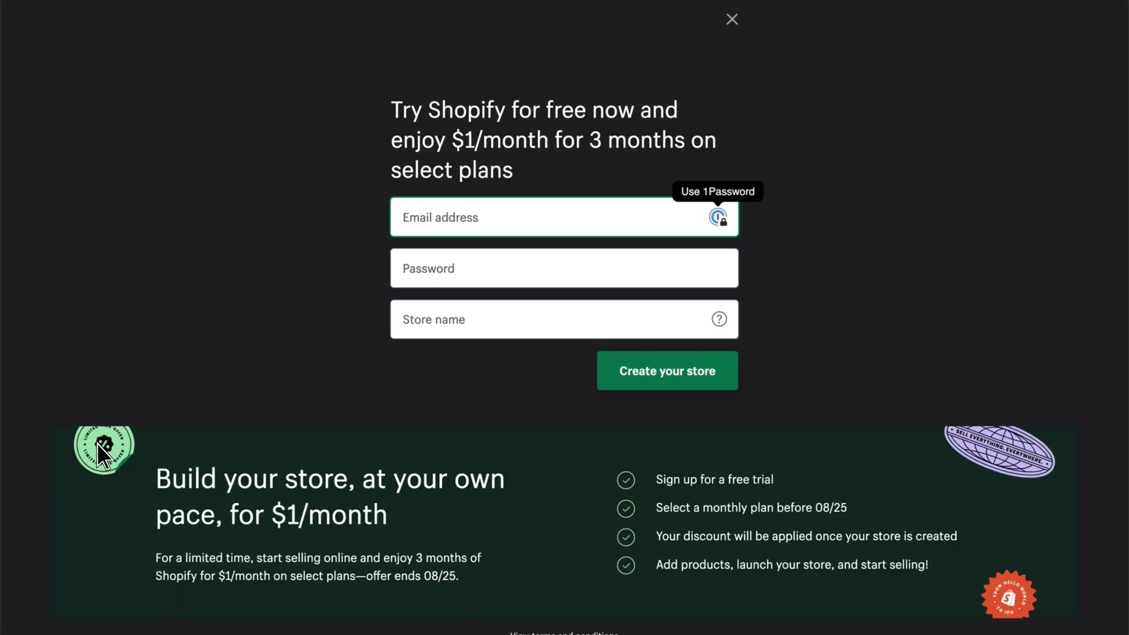
# Enter the email, password and store name on the free-trial form and create the store
pyautogui.press('Tab')
pyautogui.press('Tab')
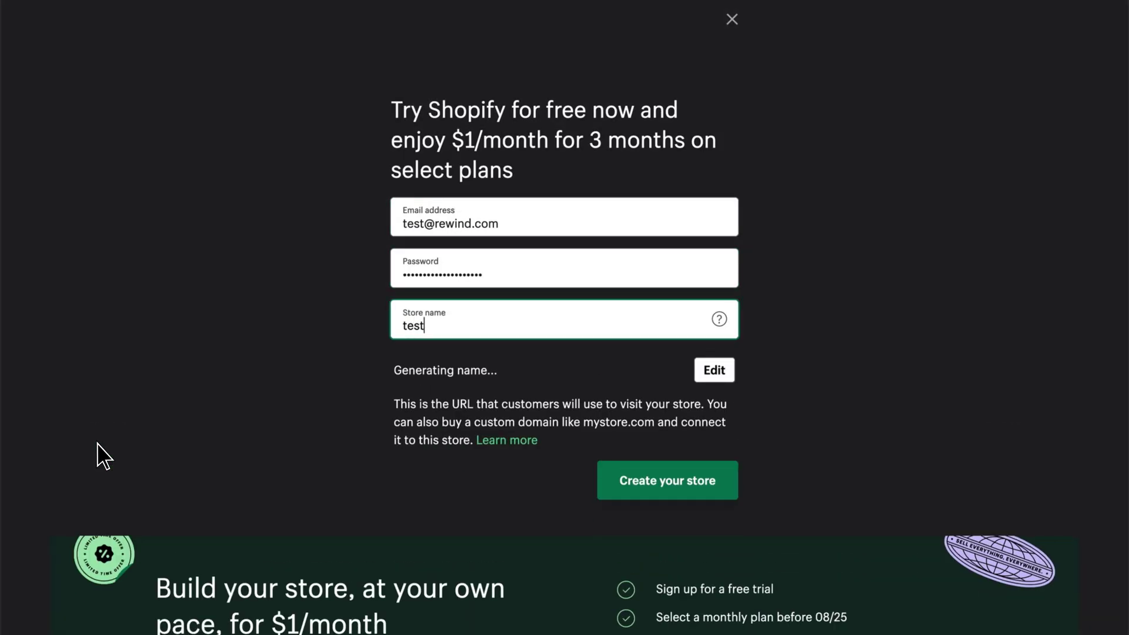
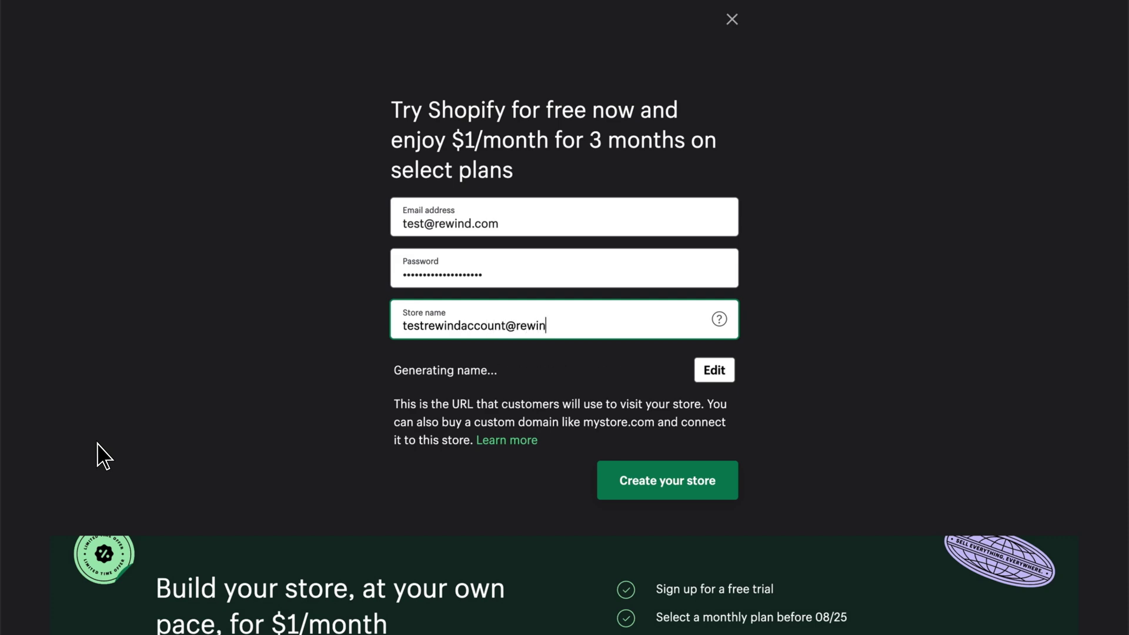
pyautogui.click(667, 480)
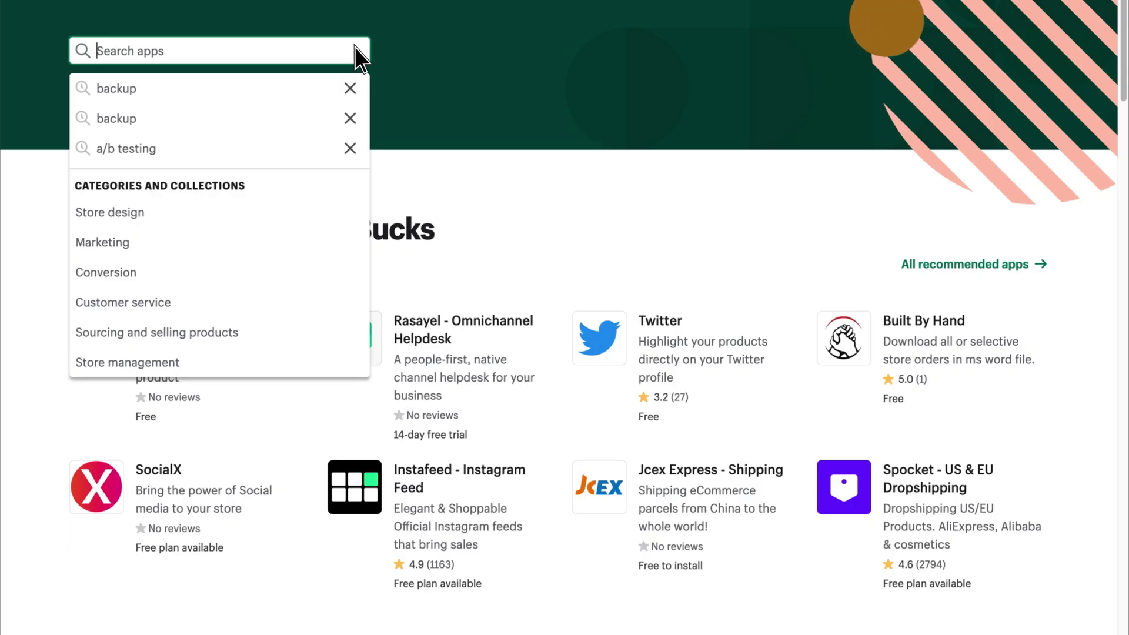
pyautogui.write('rewind c')
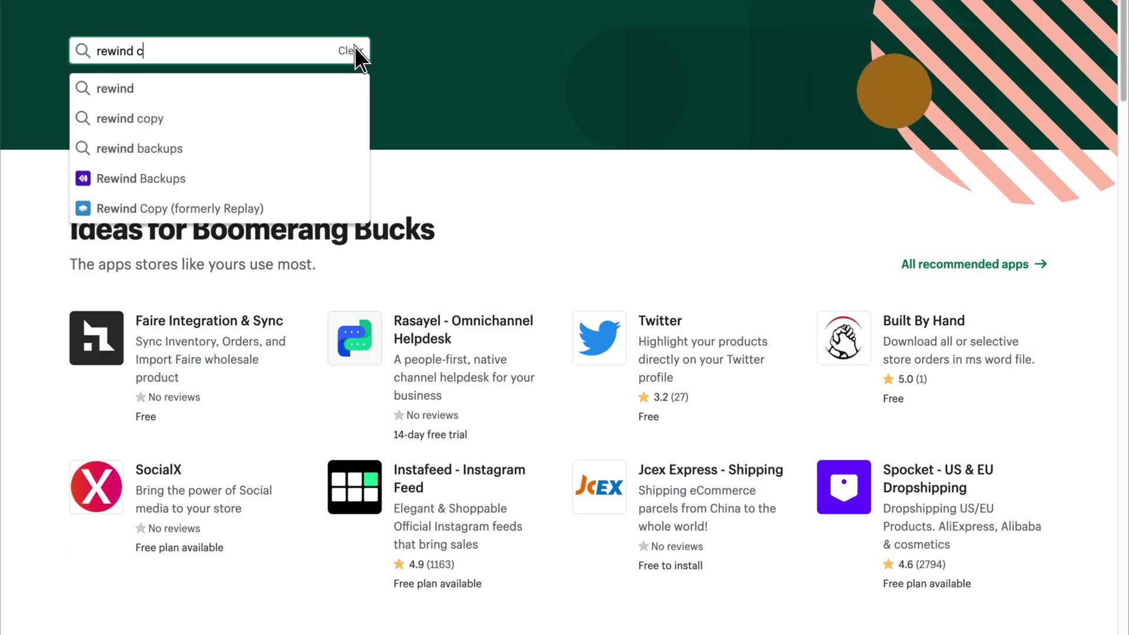
pyautogui.write('opy')
# Search the App Store for 'rewind copy' and install Rewind Copy on Boomerang Bucks 2
pyautogui.press('Return')
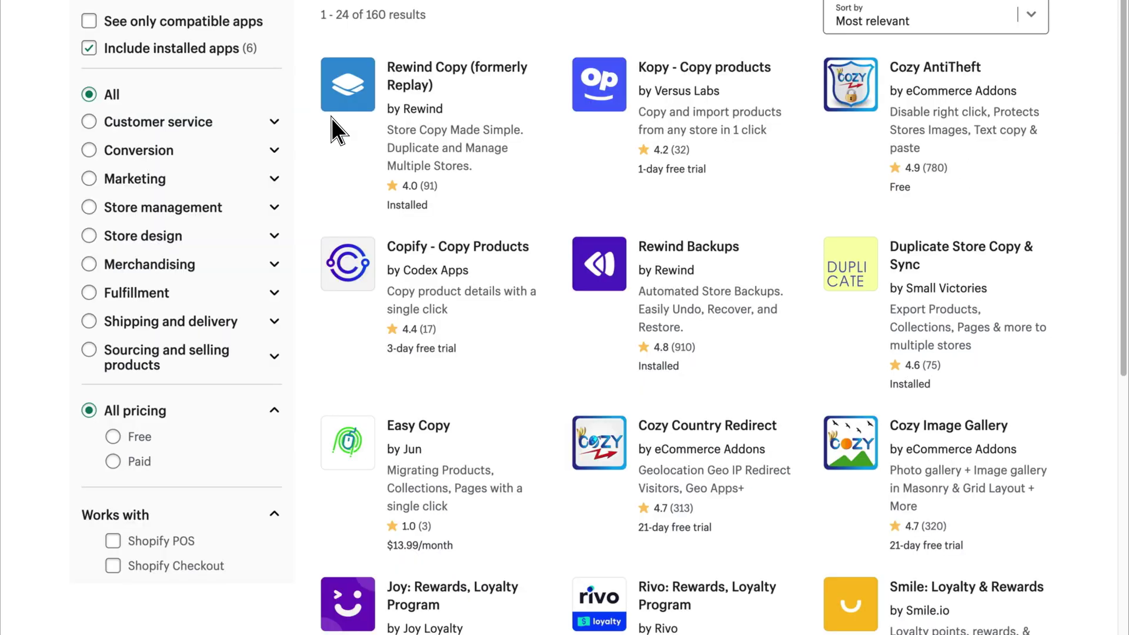
pyautogui.click(495, 79)
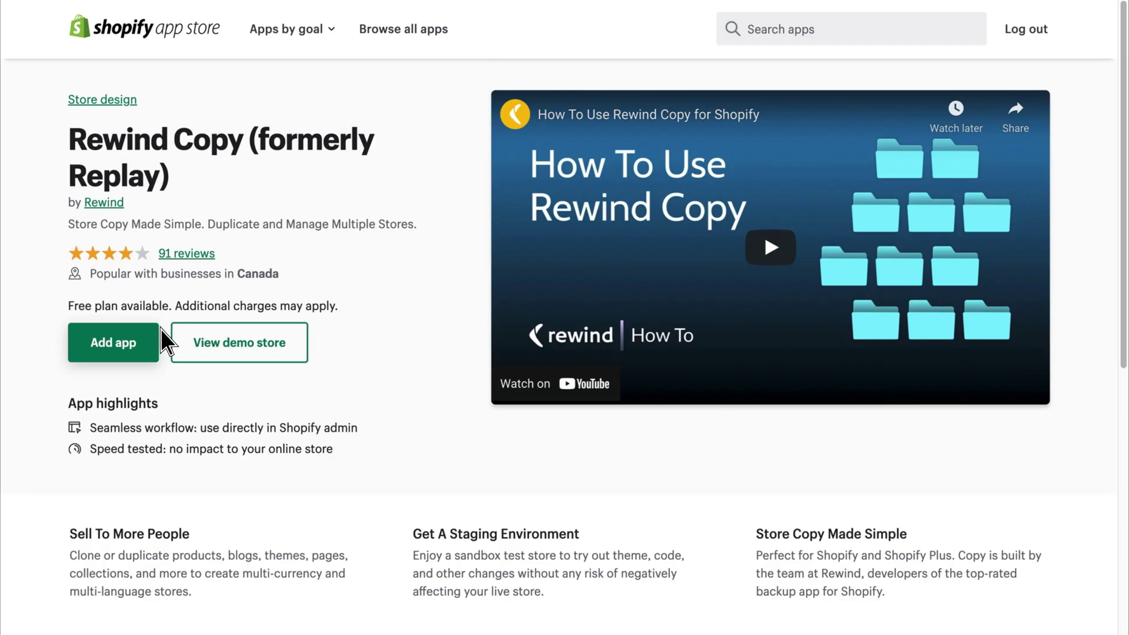
pyautogui.click(113, 342)
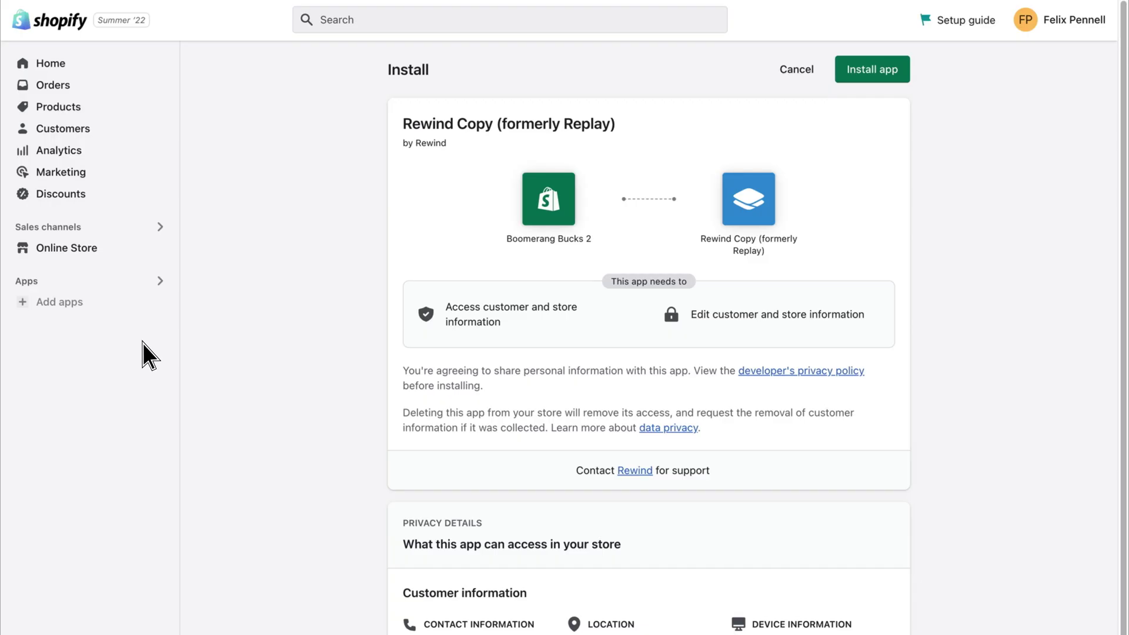
pyautogui.click(872, 70)
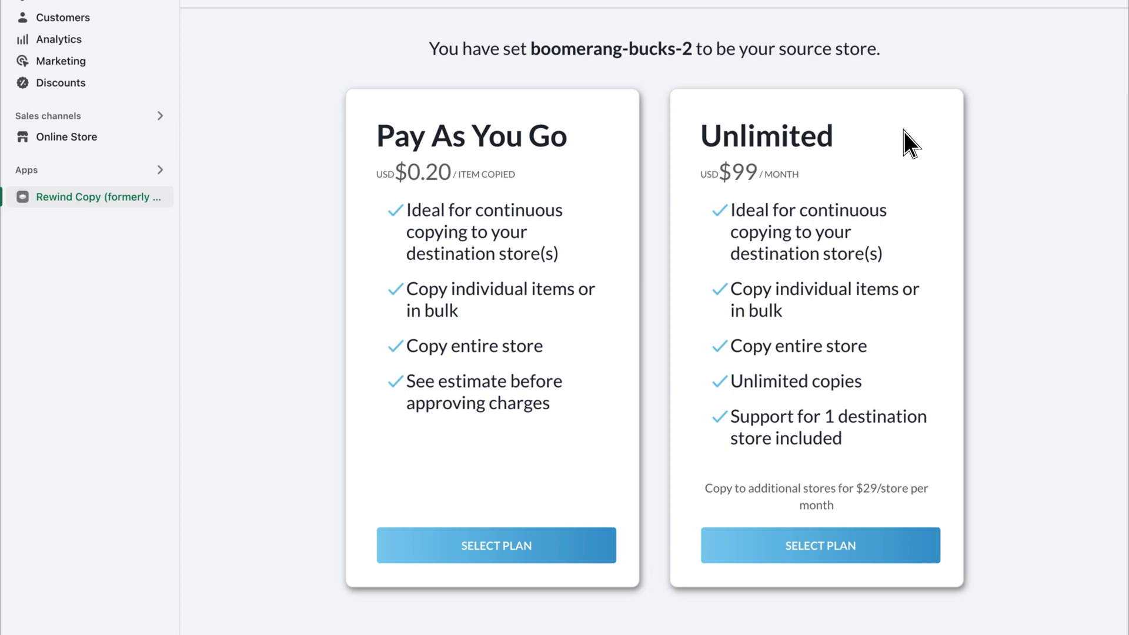
# Choose Rewind Copy's Unlimited plan with one destination store
pyautogui.click(910, 548)
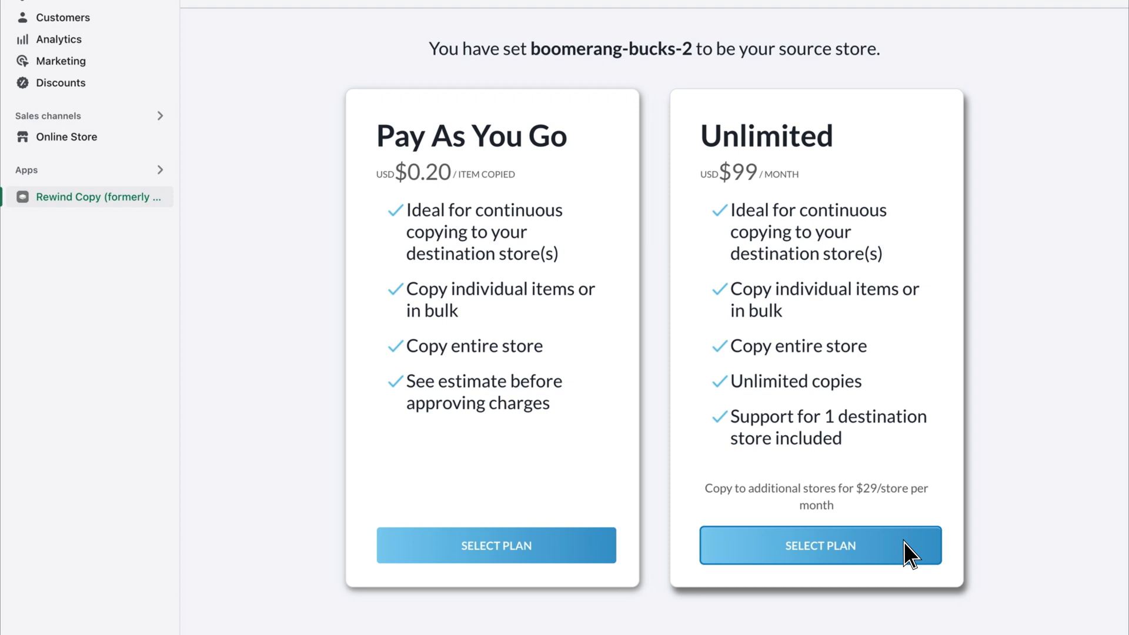
pyautogui.click(911, 549)
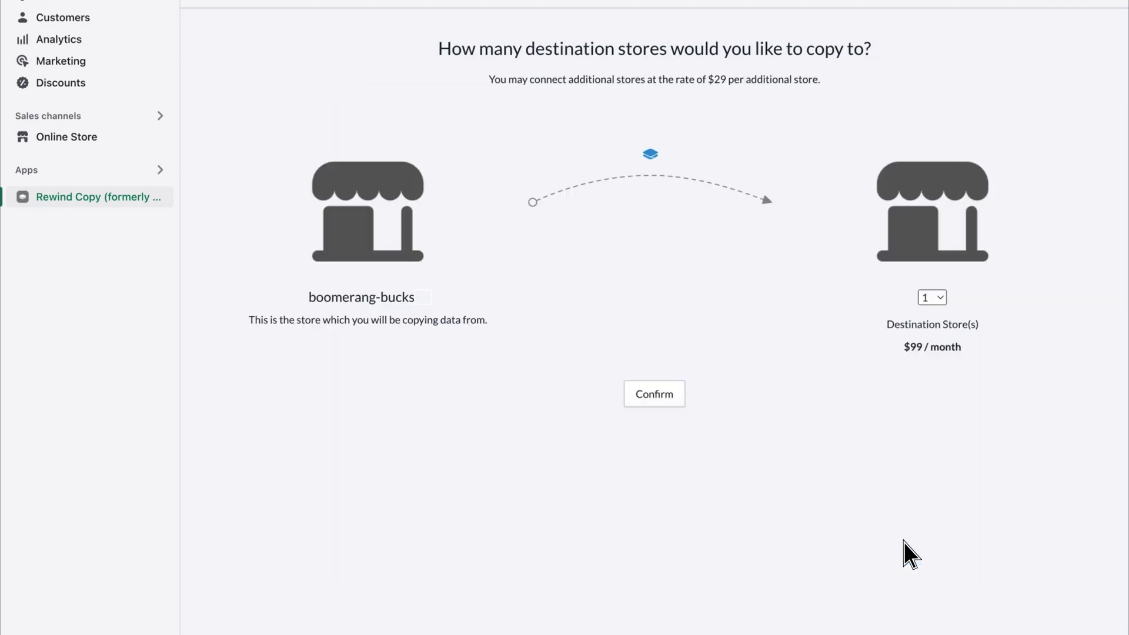
pyautogui.click(670, 397)
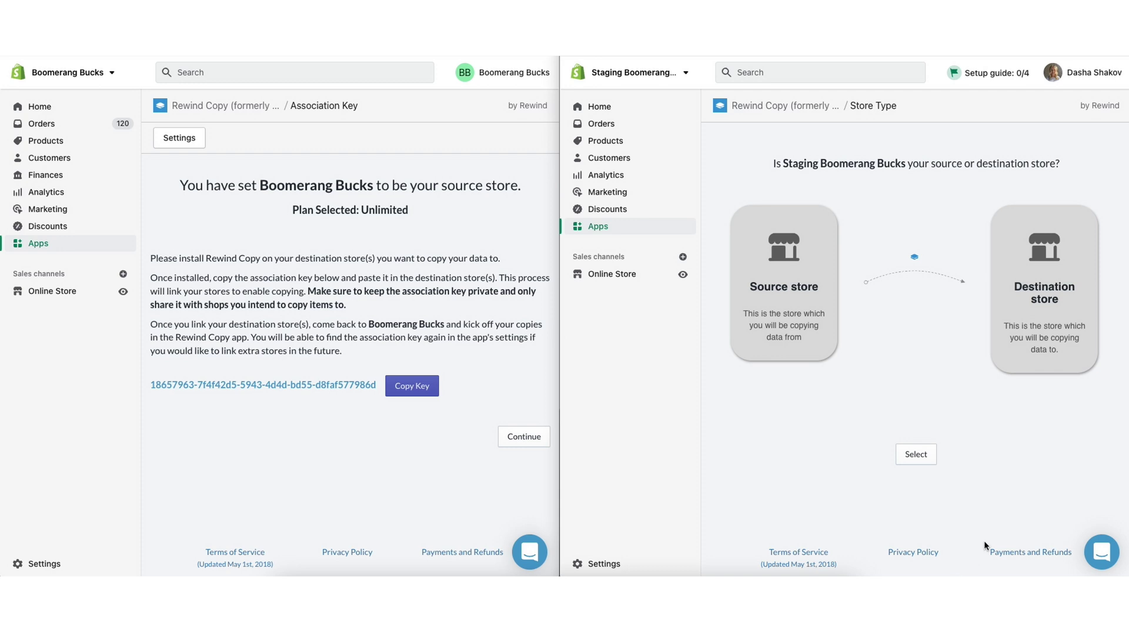
# Set Staging Boomerang Bucks as the destination store and copy the source store's association key
pyautogui.click(1045, 287)
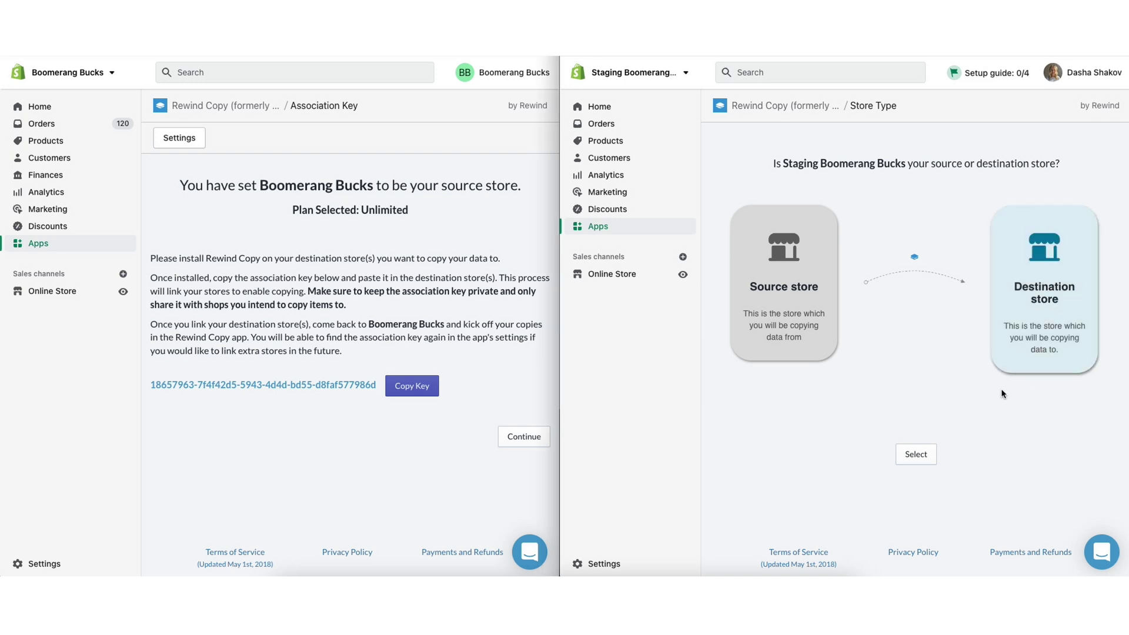
pyautogui.click(915, 455)
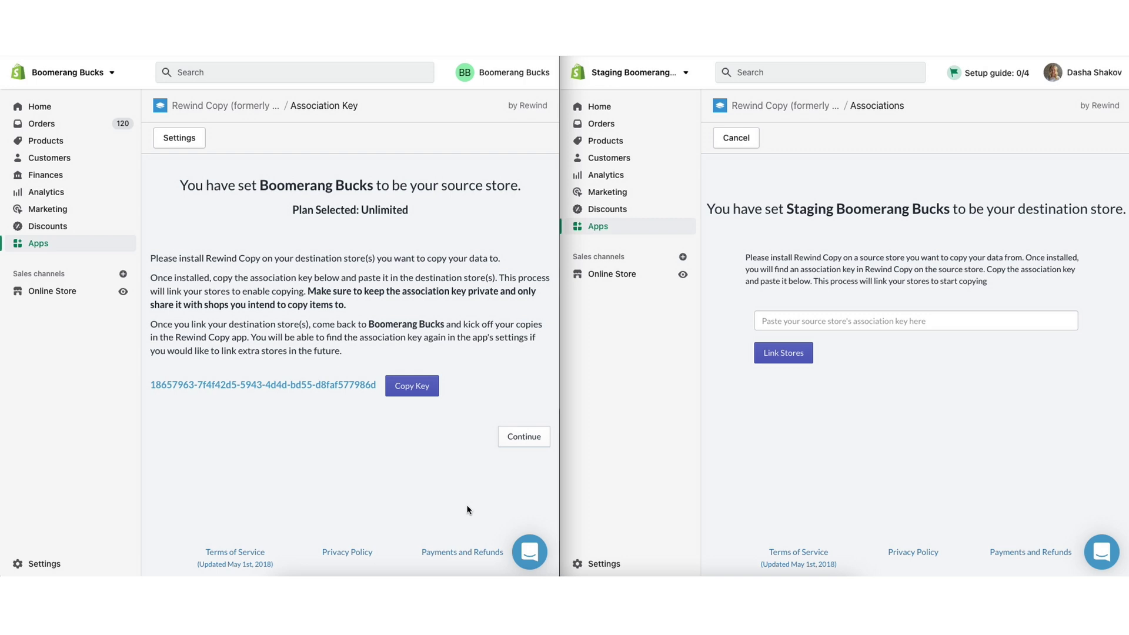
pyautogui.click(415, 386)
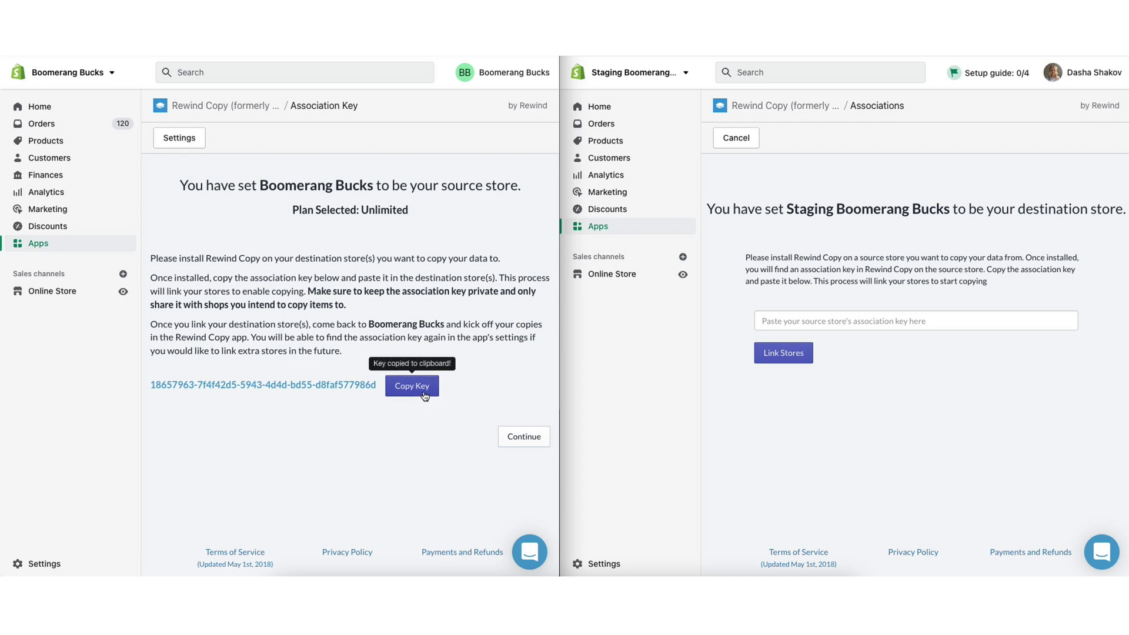
# Paste the association key, link the stores, and continue to a new copy task in Boomerang Bucks
pyautogui.click(773, 325)
pyautogui.hotkey('ctrl', 'v')
pyautogui.click(868, 356)
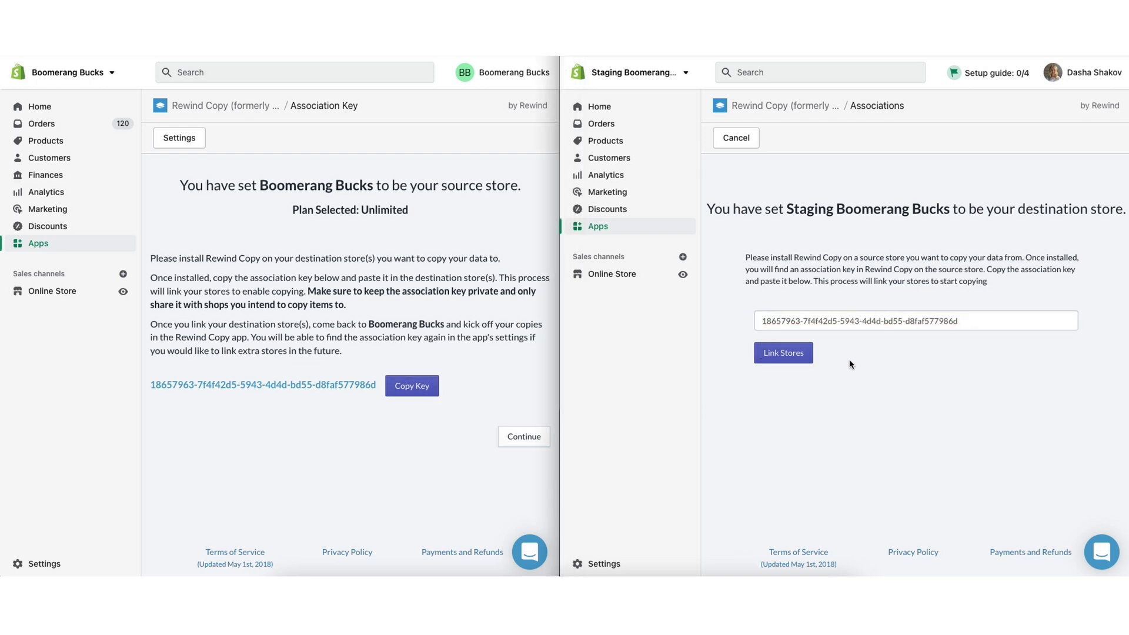
pyautogui.click(783, 353)
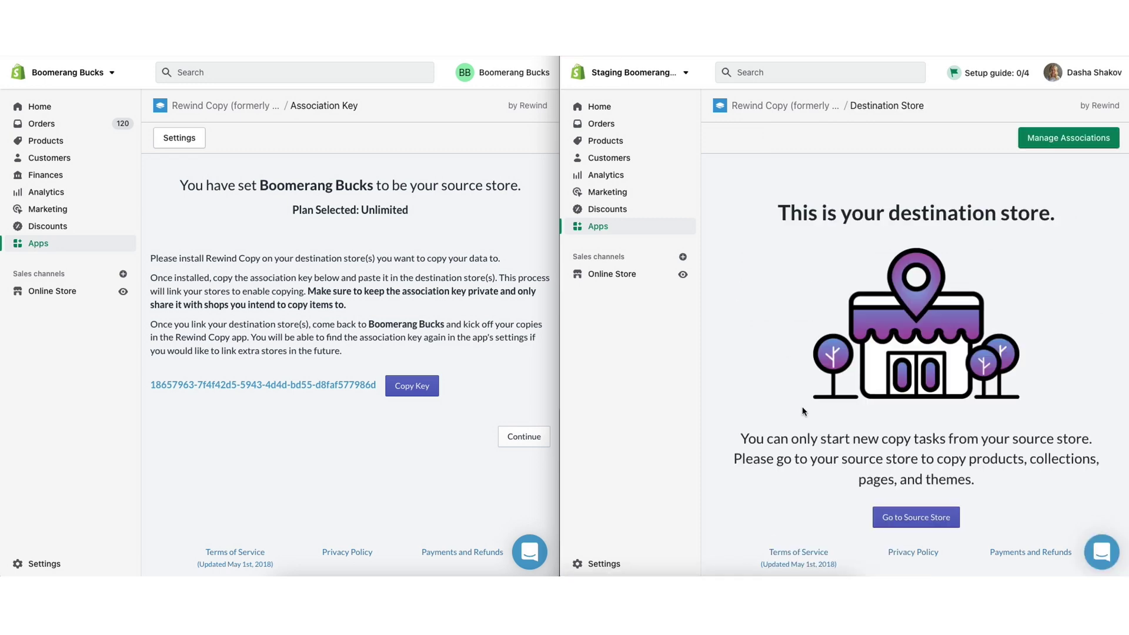
pyautogui.click(524, 416)
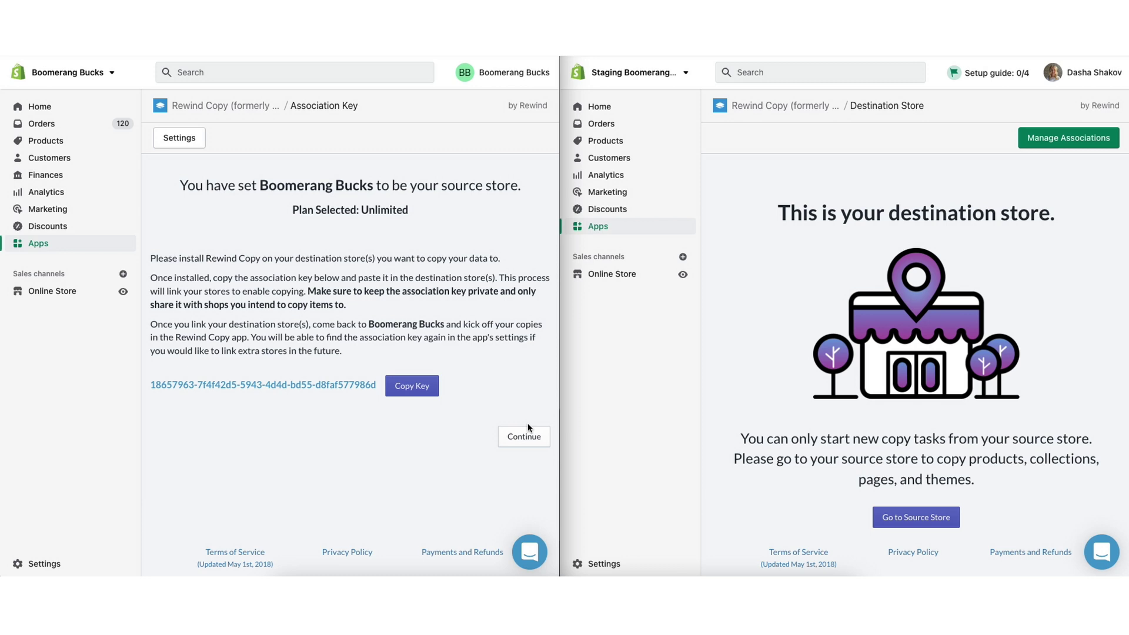
pyautogui.click(525, 434)
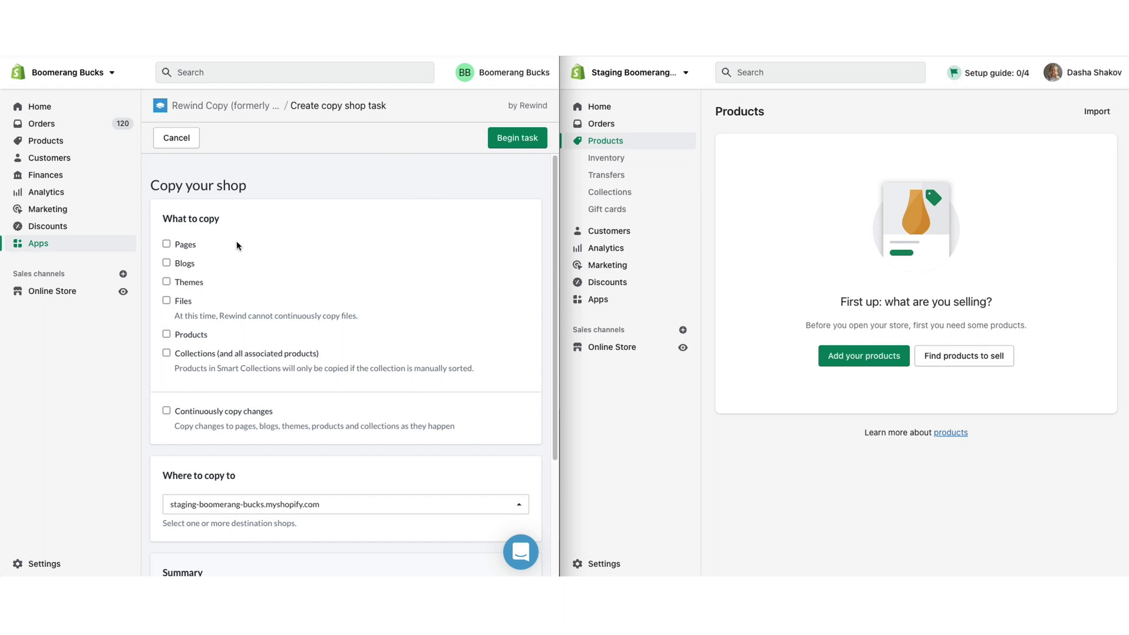
# Continuously copy pages, blogs, themes, files, products and collections to staging, and begin the task
pyautogui.click(167, 244)
pyautogui.click(166, 263)
pyautogui.click(166, 301)
pyautogui.click(166, 334)
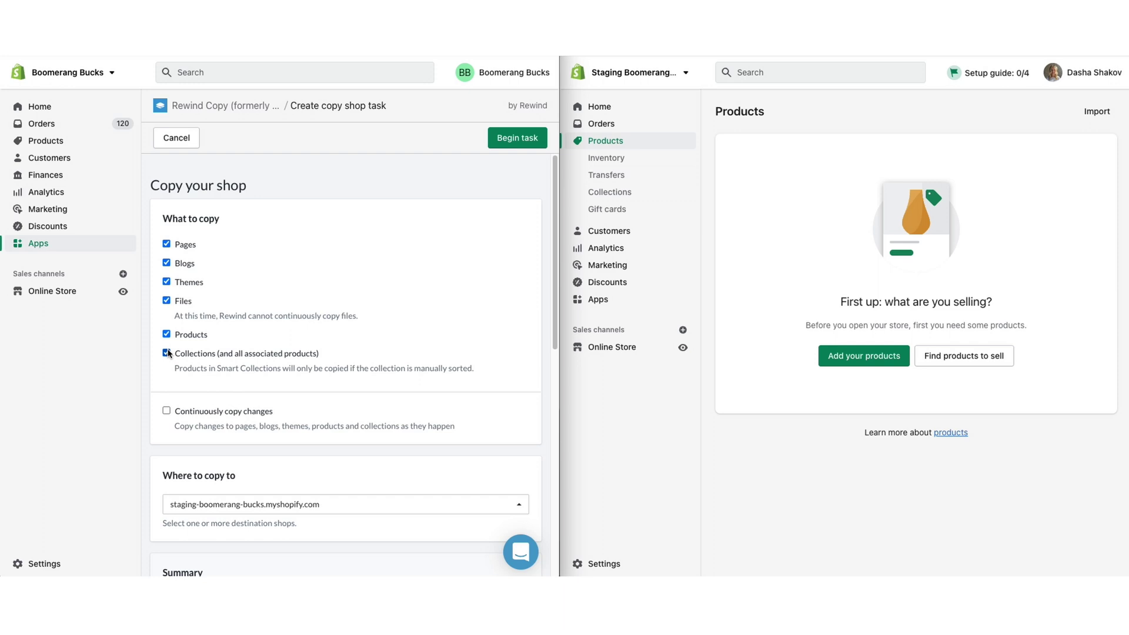
pyautogui.click(167, 411)
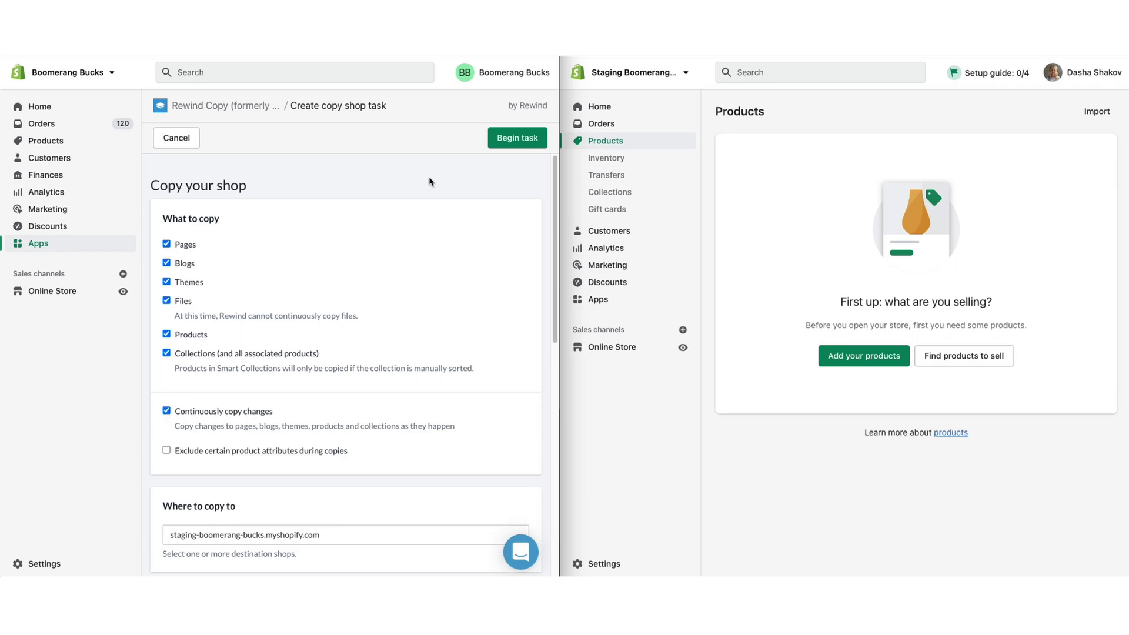
pyautogui.scroll(-1, 431, 182)
pyautogui.scroll(-3, 431, 182)
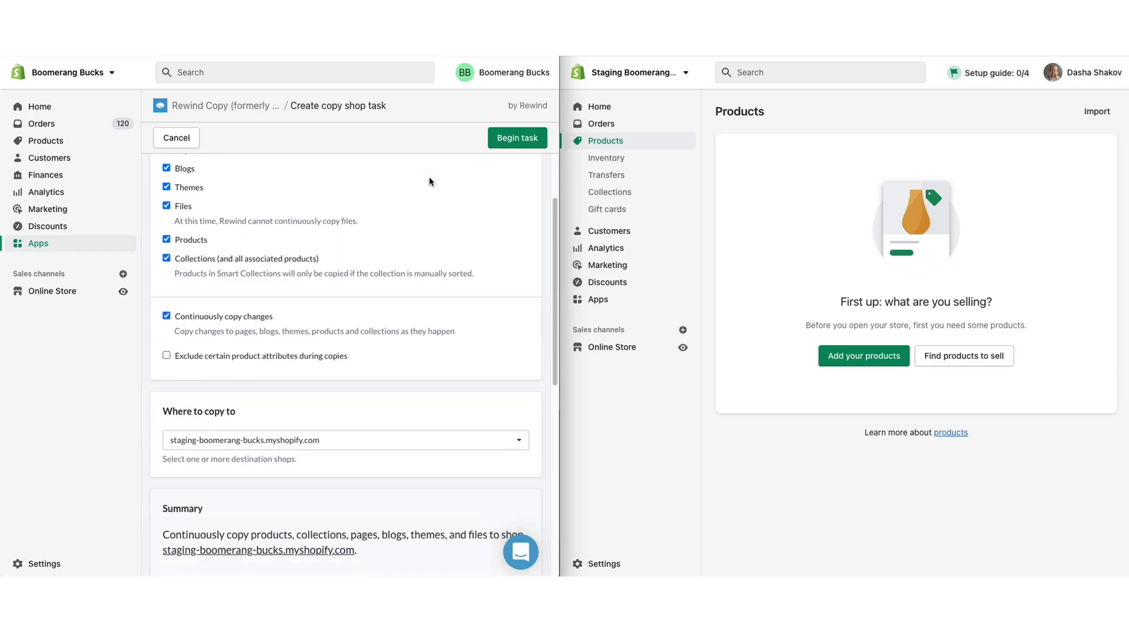
pyautogui.scroll(-5, 430, 182)
pyautogui.scroll(-5, 431, 264)
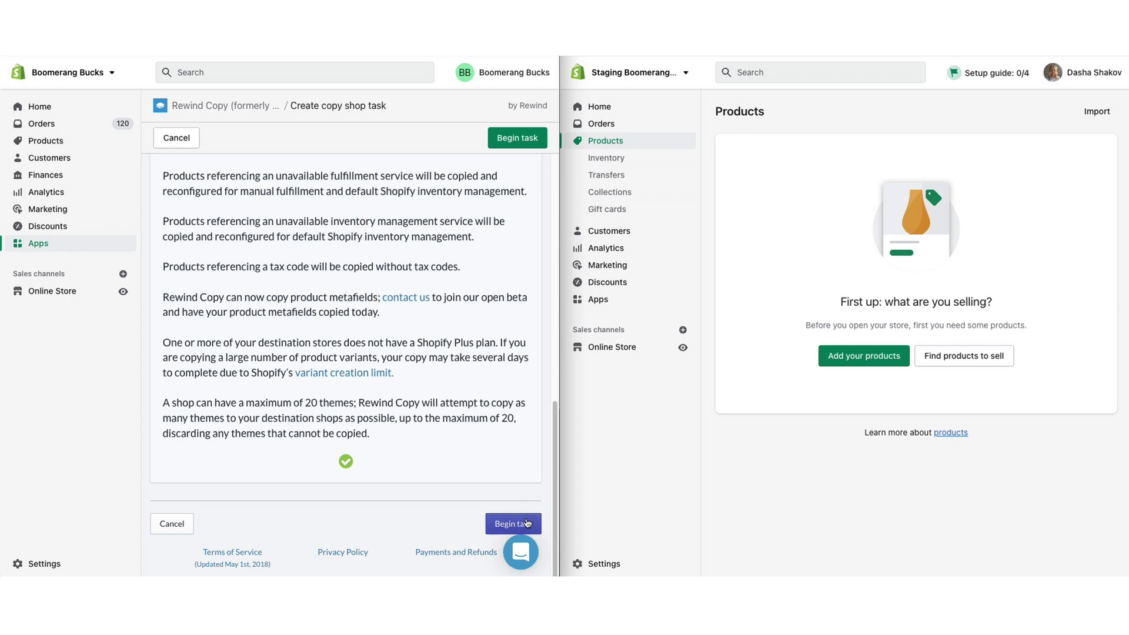
pyautogui.click(513, 524)
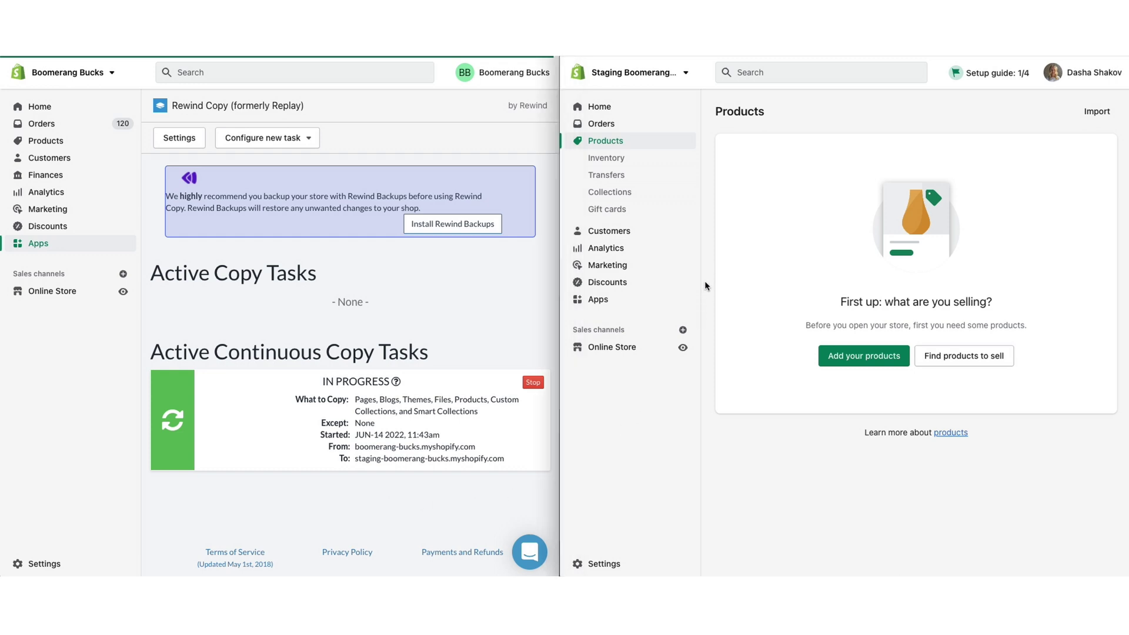
# View the staging store's Products > Inventory list of copied toy products
pyautogui.click(607, 157)
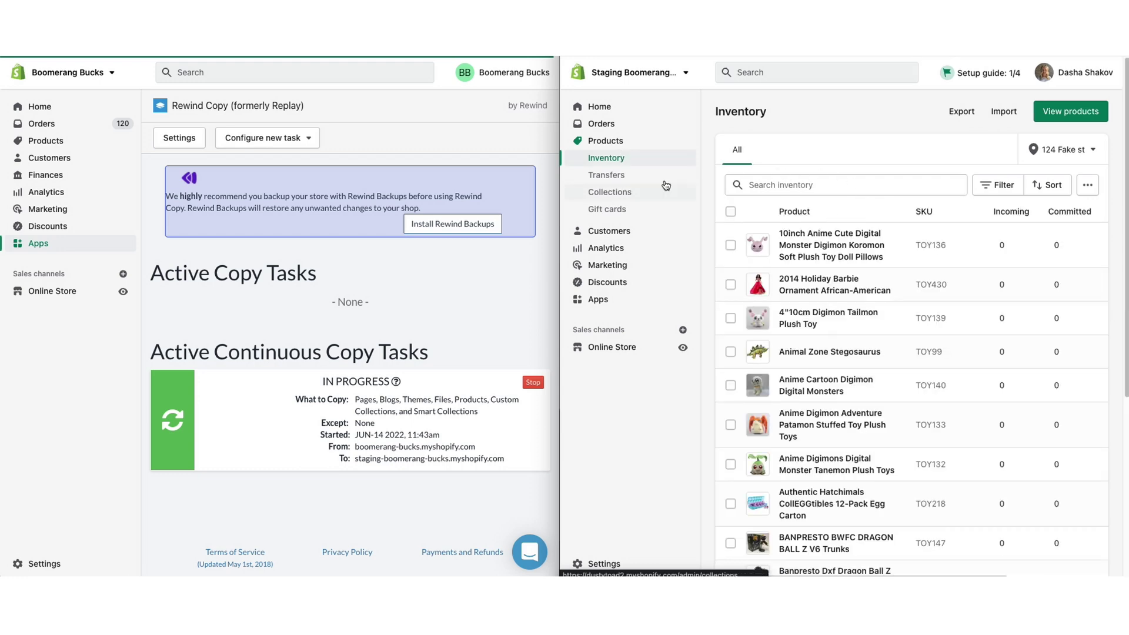
pyautogui.scroll(-4, 908, 229)
pyautogui.scroll(-2, 911, 231)
pyautogui.scroll(-2, 911, 232)
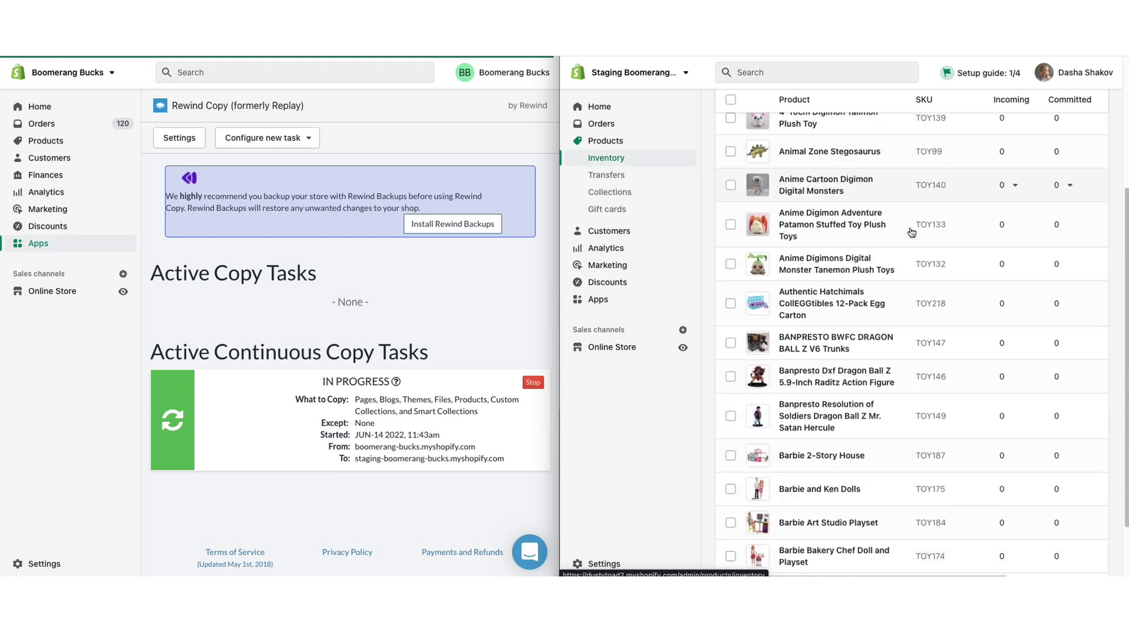
pyautogui.scroll(-2, 911, 232)
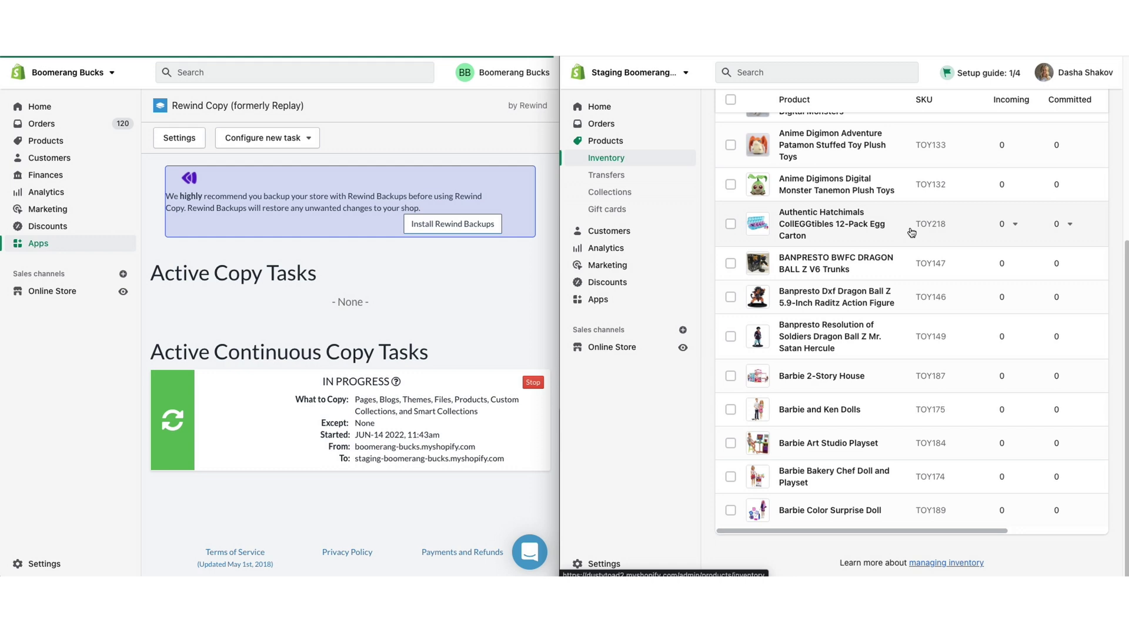